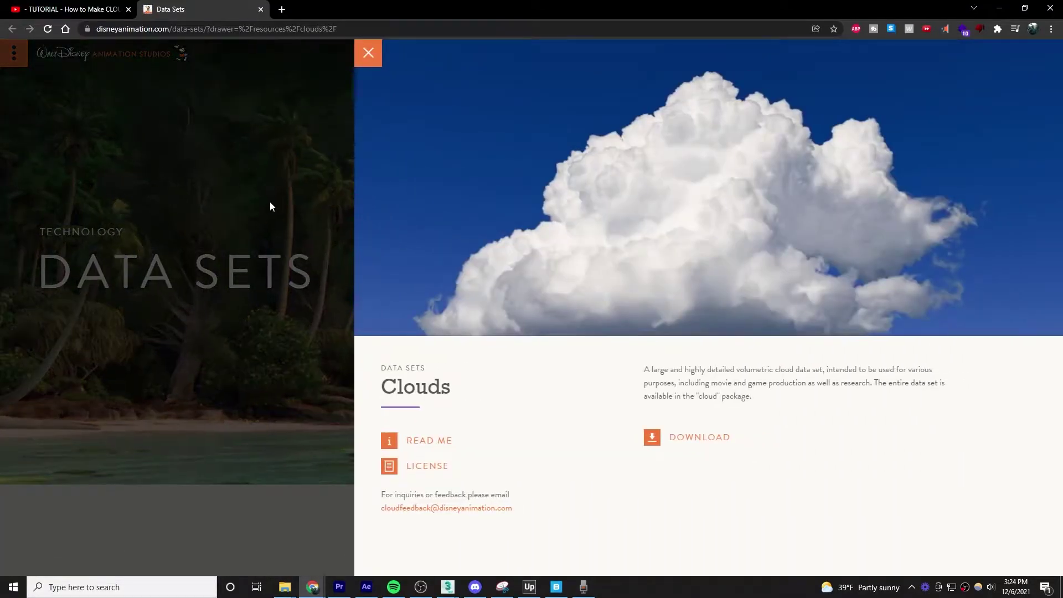
- Download the Disney Clouds data set as wdas_cloud.zip
click(705, 440)
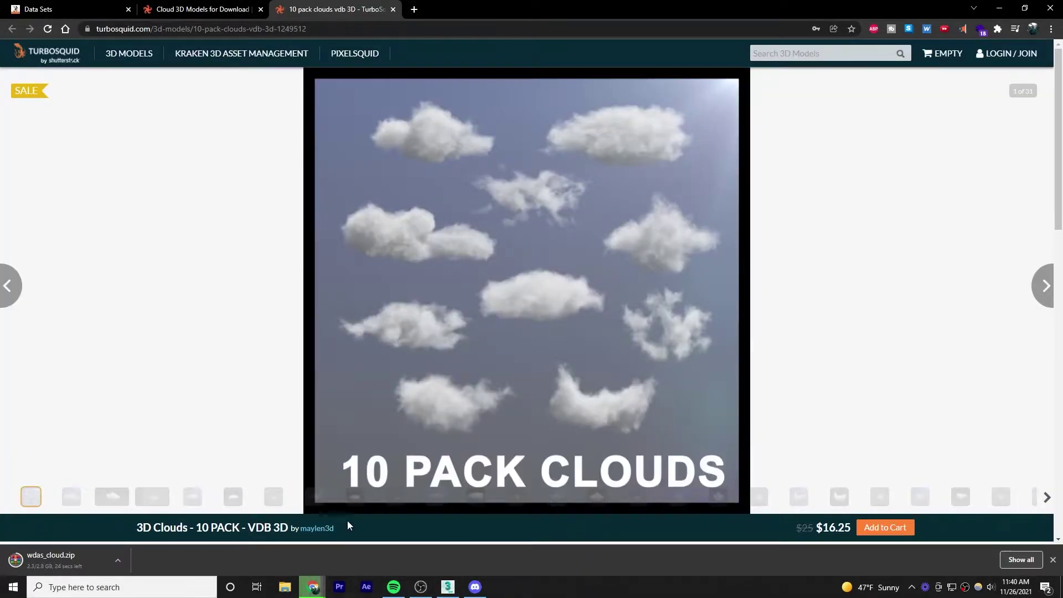
- Scroll down the TurboSquid 3D Clouds 10 PACK VDB listing to its description
scroll(347, 498, down, 5)
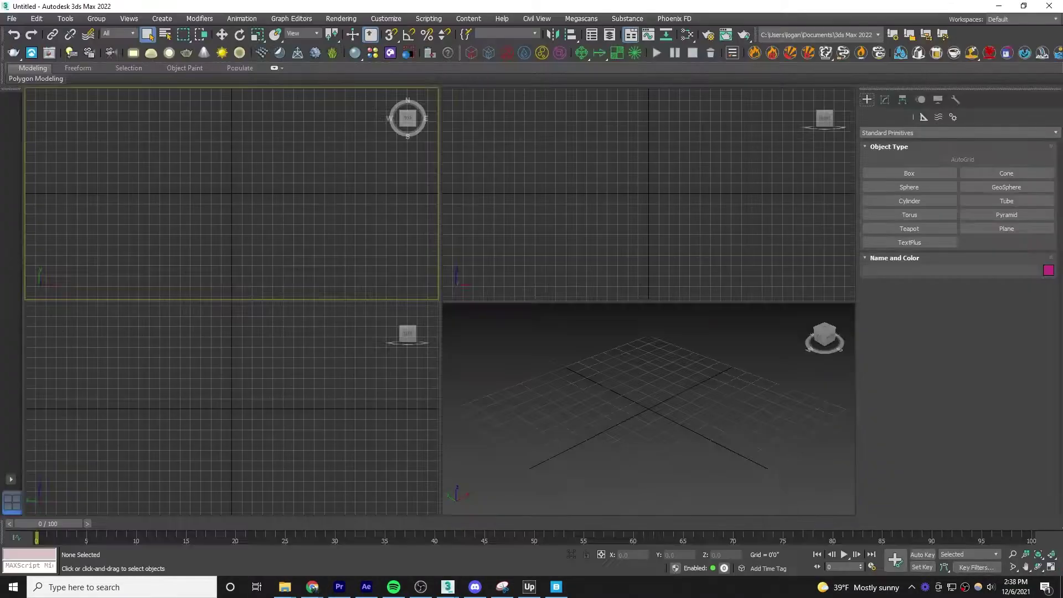
- In Arnold Render Setup, choose Arnold Compliant compatibility and Volume Indirect ray depth 50
key(F10)
click(474, 187)
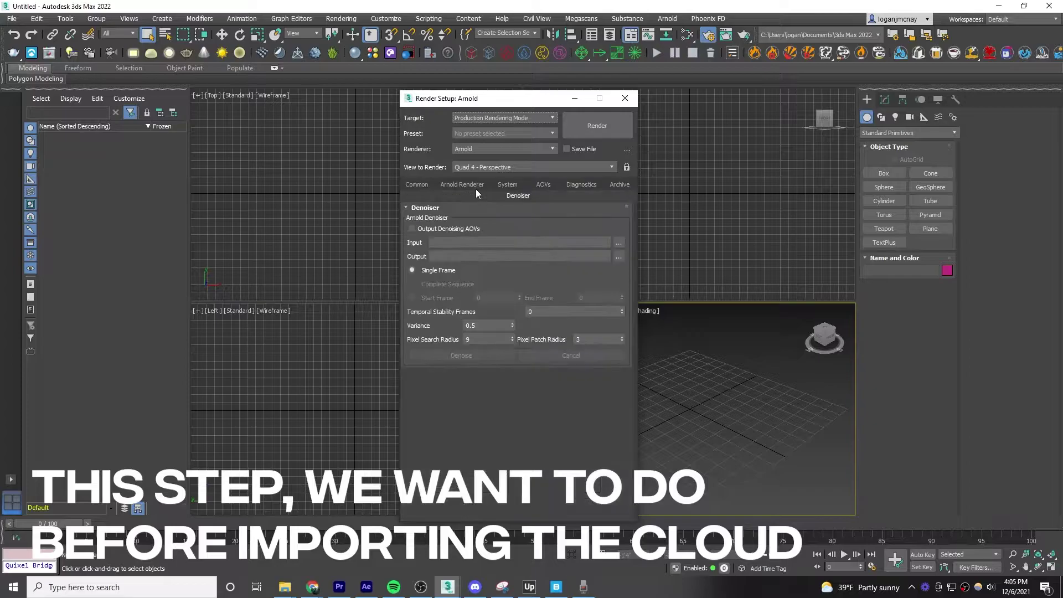
click(431, 185)
click(464, 195)
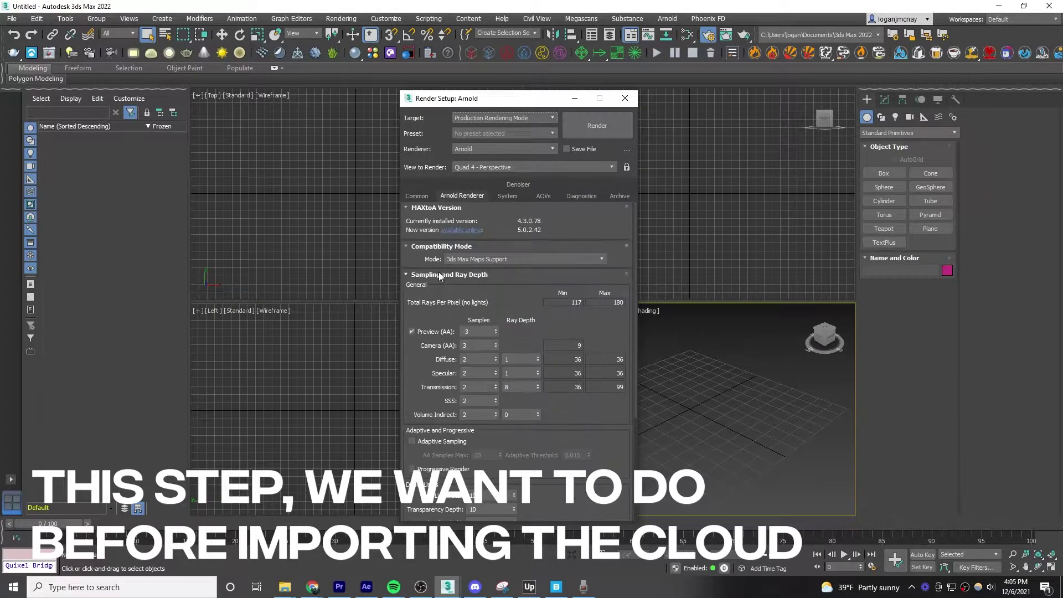
click(477, 260)
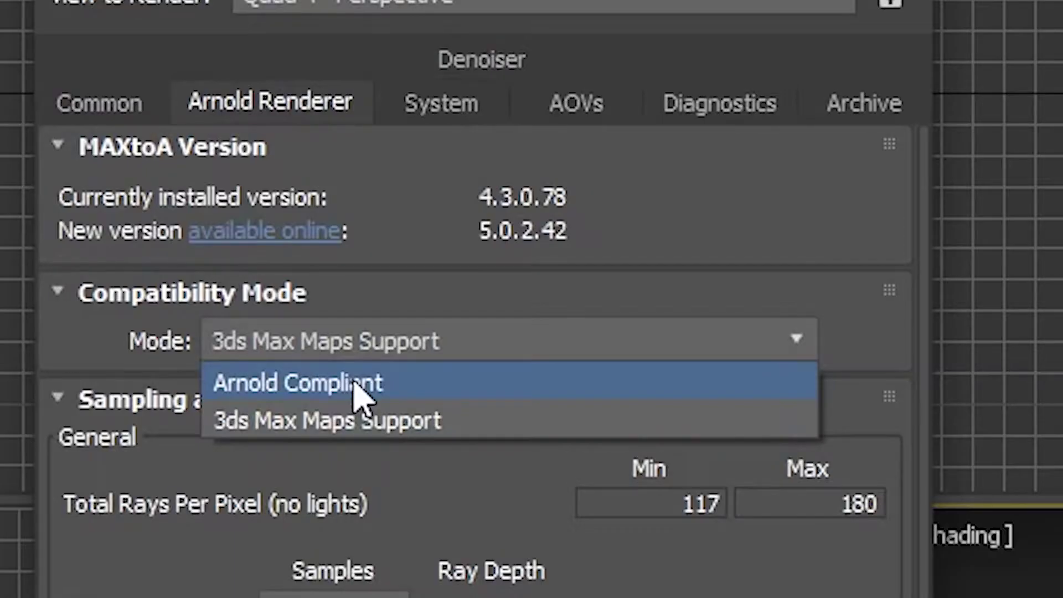
click(485, 273)
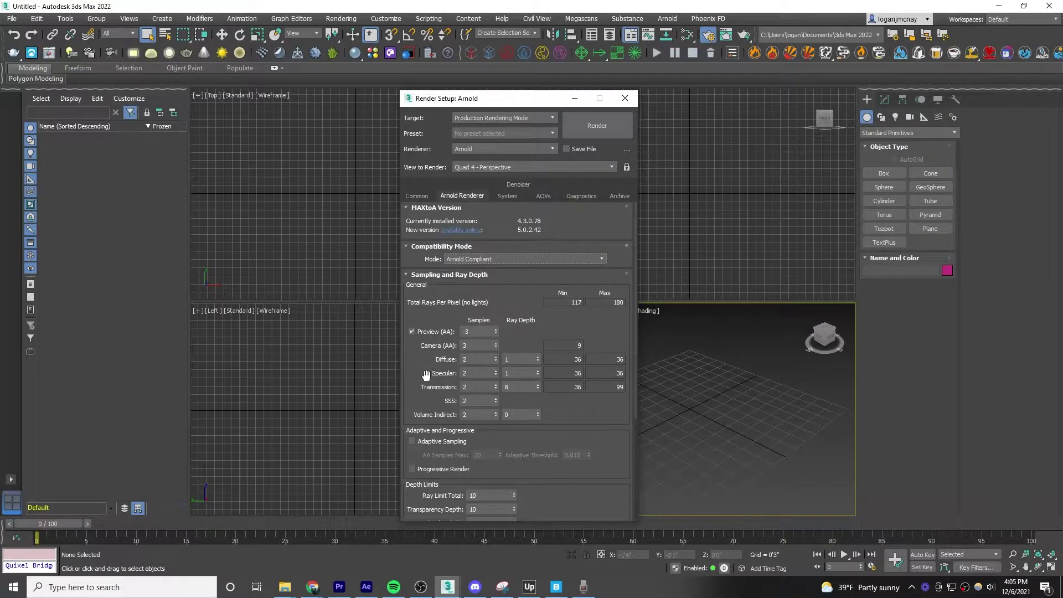
scroll(426, 375, down, 1)
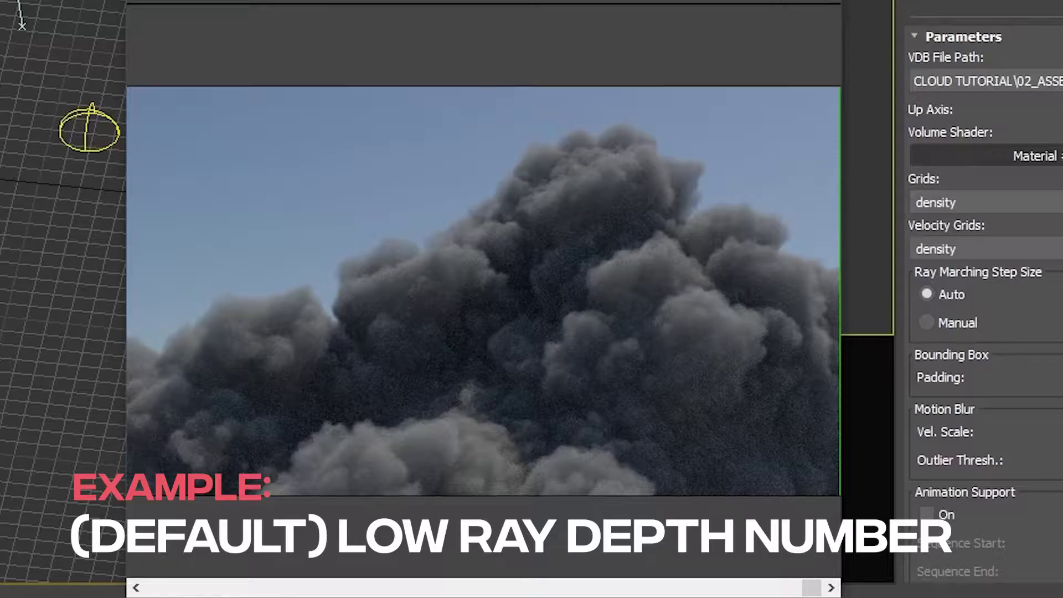
scroll(985, 304, down, 3)
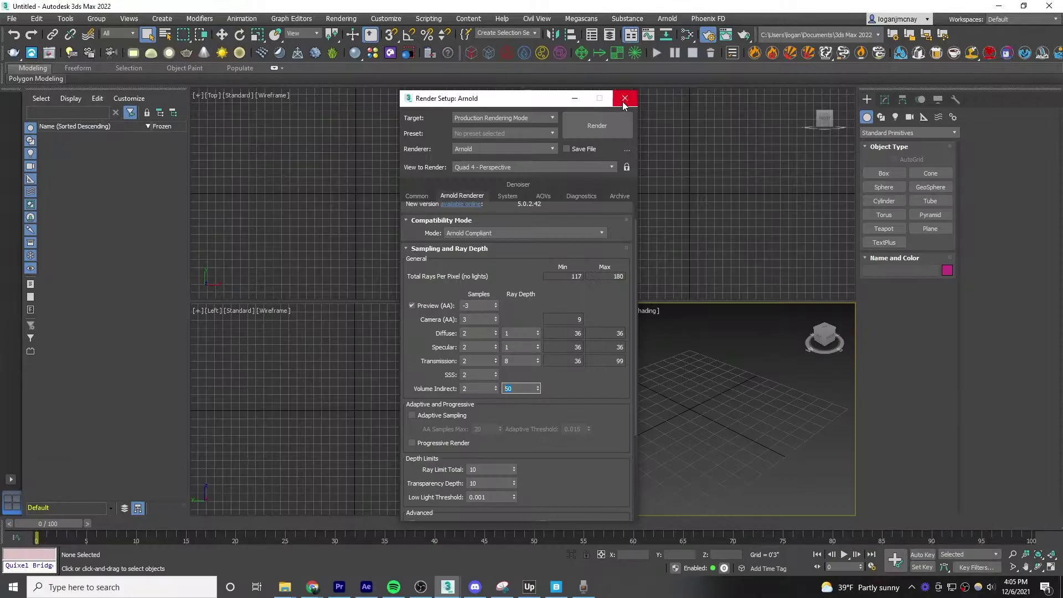
- Create an Arnold volume loading wdas_cloud_sixteenth.vdb with its density grid and Standard Volume shader
click(622, 98)
click(921, 132)
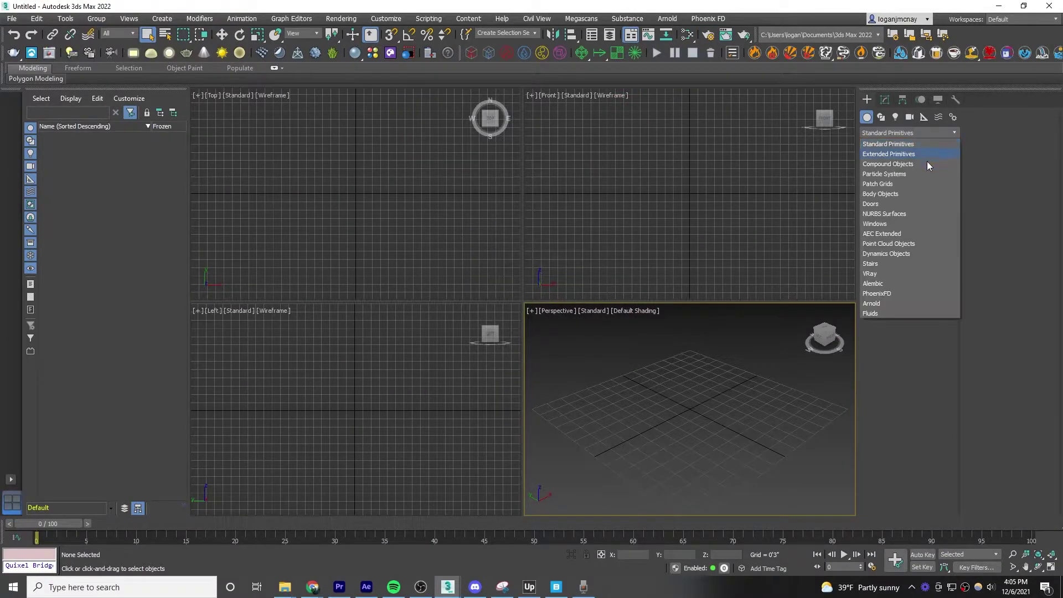
click(503, 370)
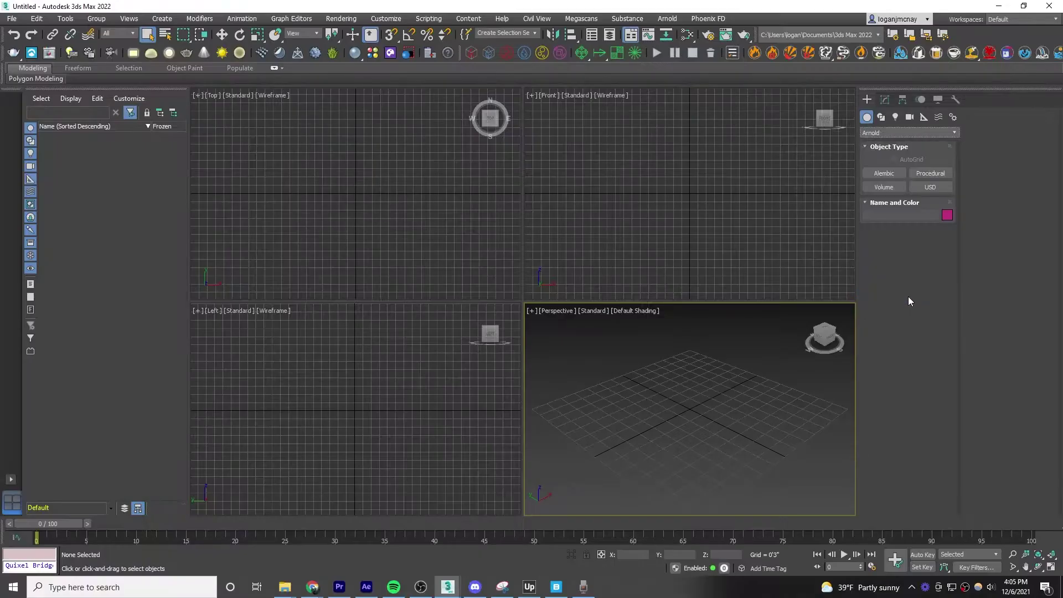
click(909, 187)
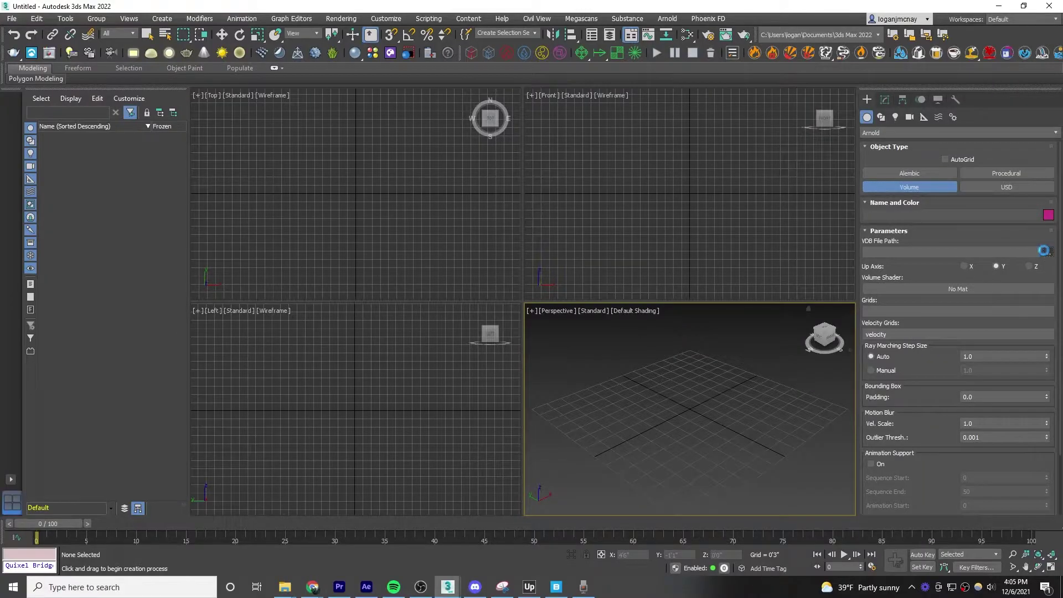
click(1043, 250)
drag(168, 20, 211, 77)
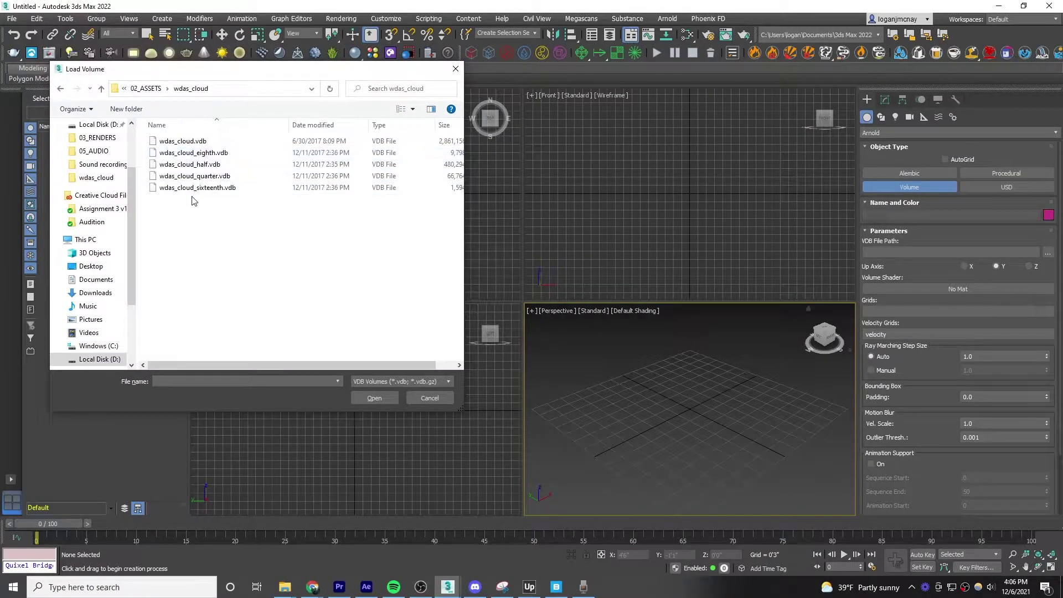
click(195, 189)
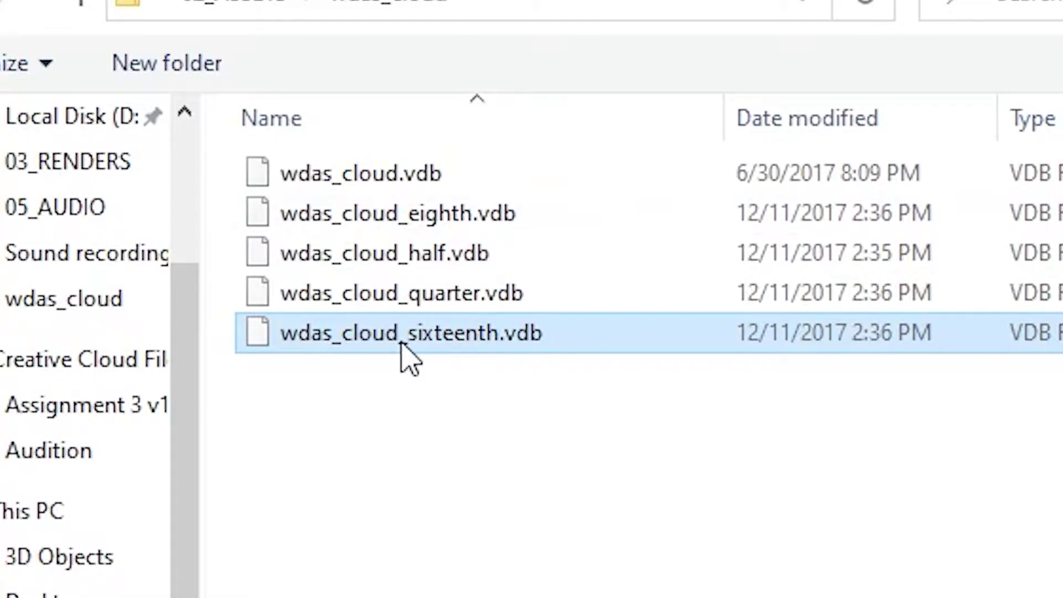
double_click(402, 333)
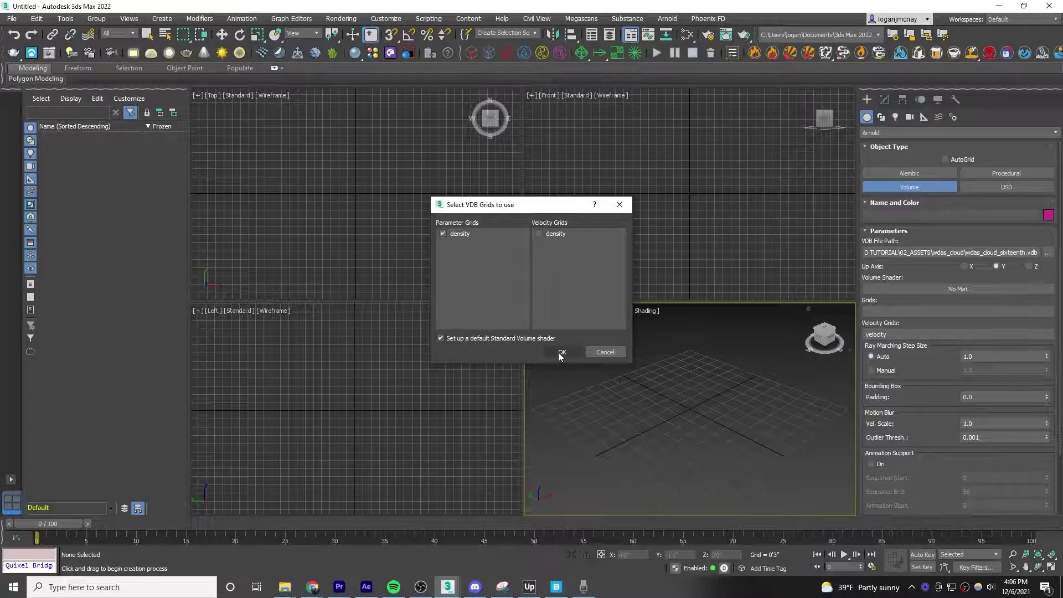
click(628, 553)
- Place Volume001 in the viewport and frame it in a maximized Perspective view
click(693, 412)
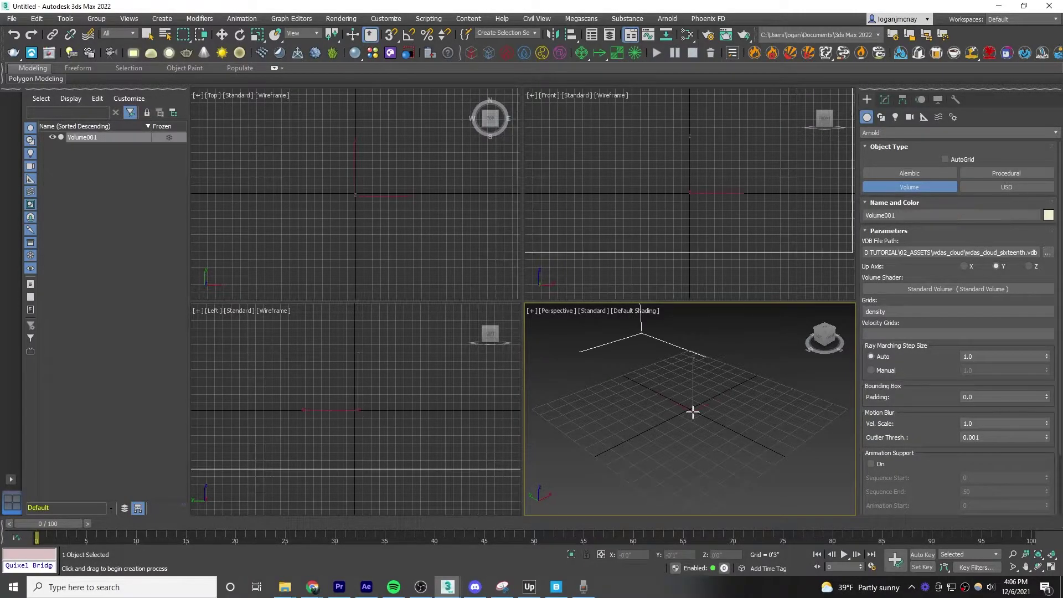
key(alt+w)
scroll(584, 371, down, 4)
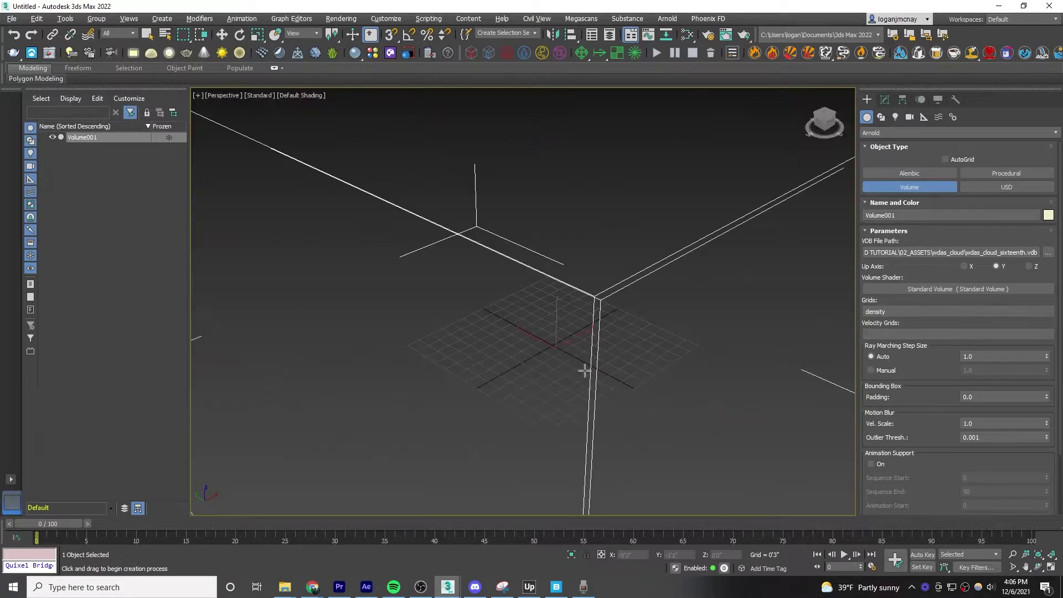
alt+middle_drag(584, 347, 696, 339)
- Bring the cloud's Standard Volume shader into the Slate editor as an instance and set Density to 4.3
key(w)
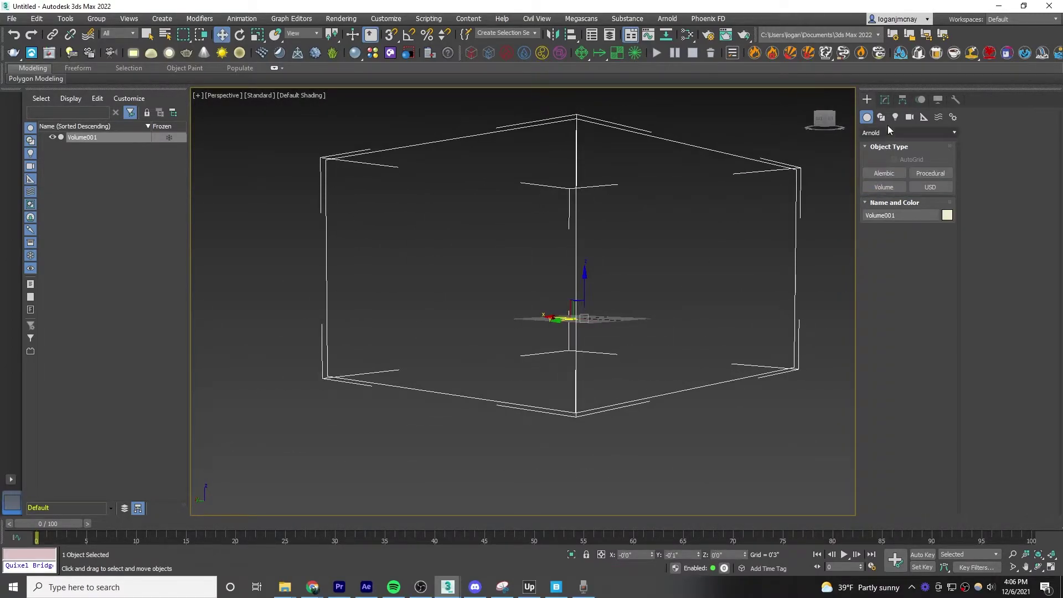
key(m)
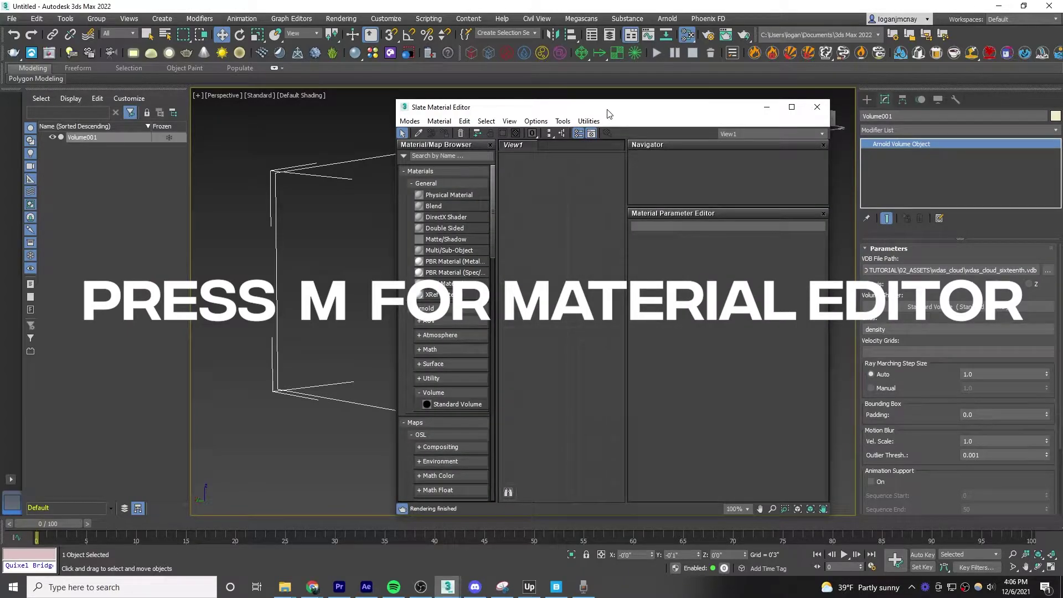
drag(609, 113, 429, 97)
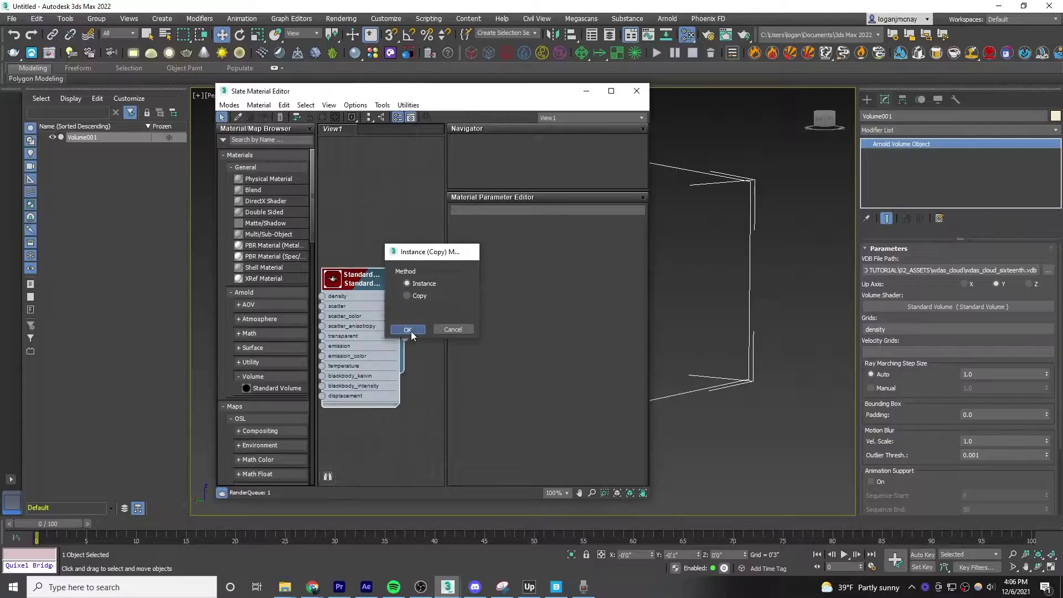
click(370, 410)
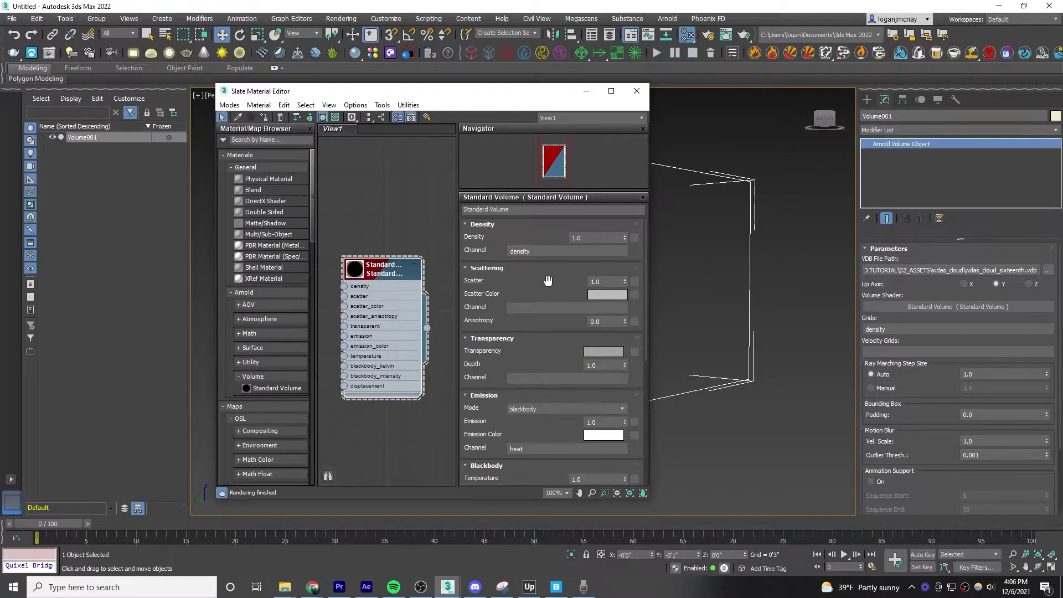
double_click(590, 237)
text(4.3)
key(Return)
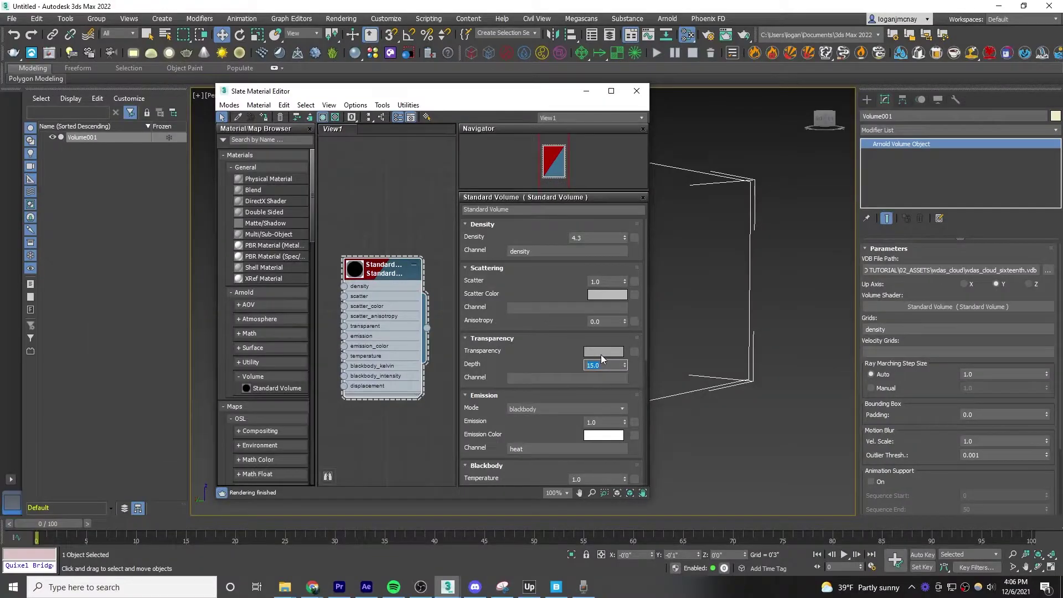
- Give the shader a 0.7 grey transparency colour and a pure white scatter colour
click(746, 254)
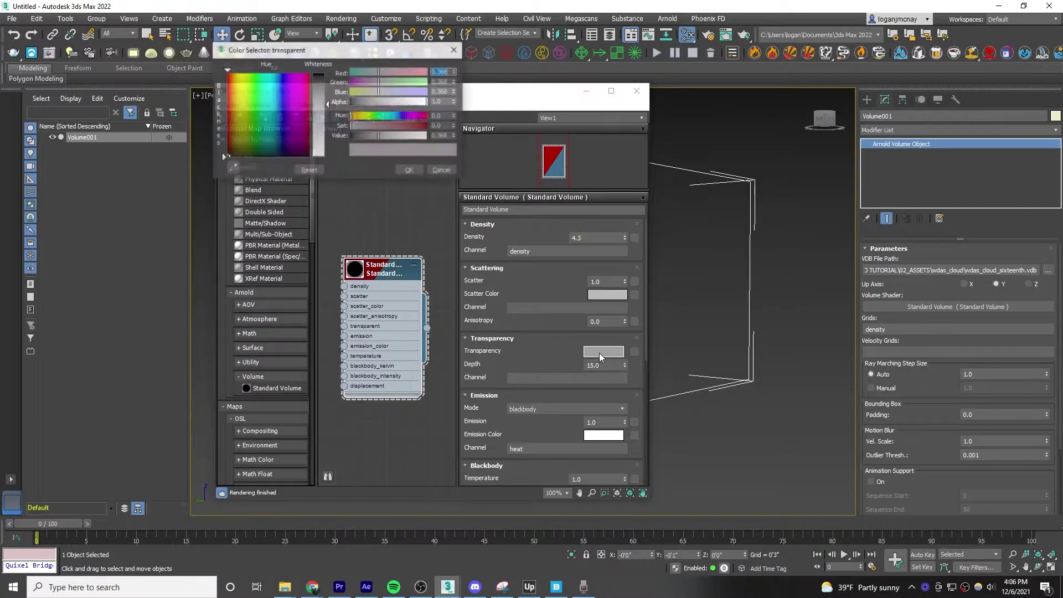
text(0.7)
key(Tab)
text(0.7)
key(Tab)
text(0.7)
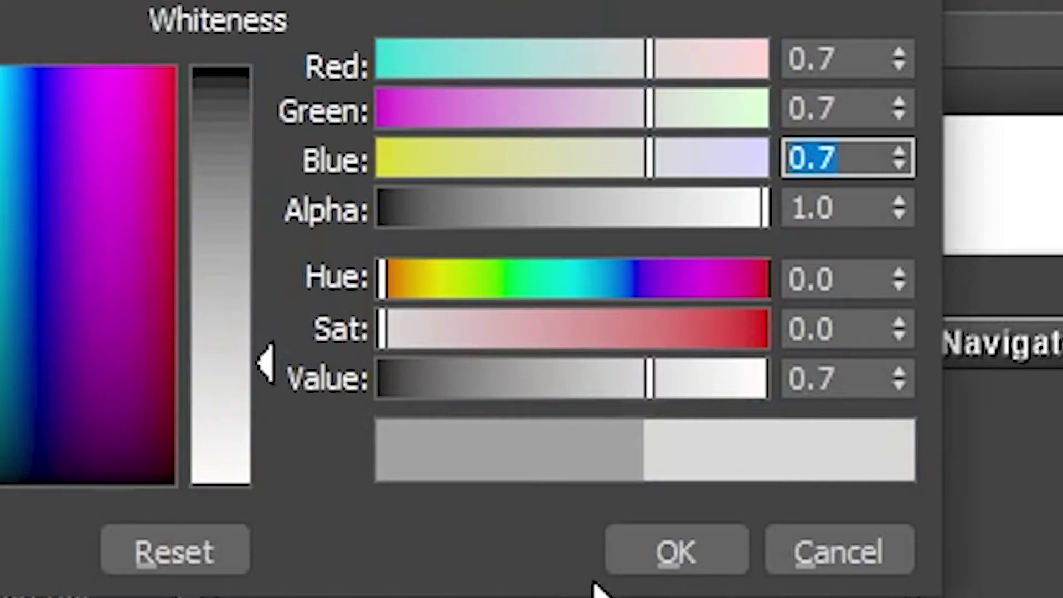
click(677, 551)
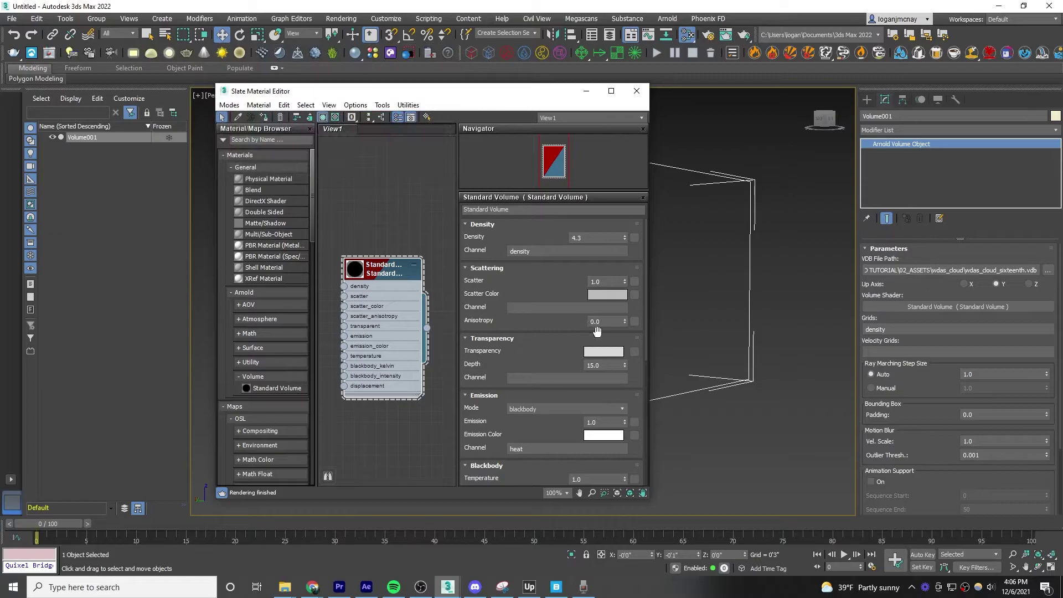
click(602, 294)
drag(326, 115, 326, 161)
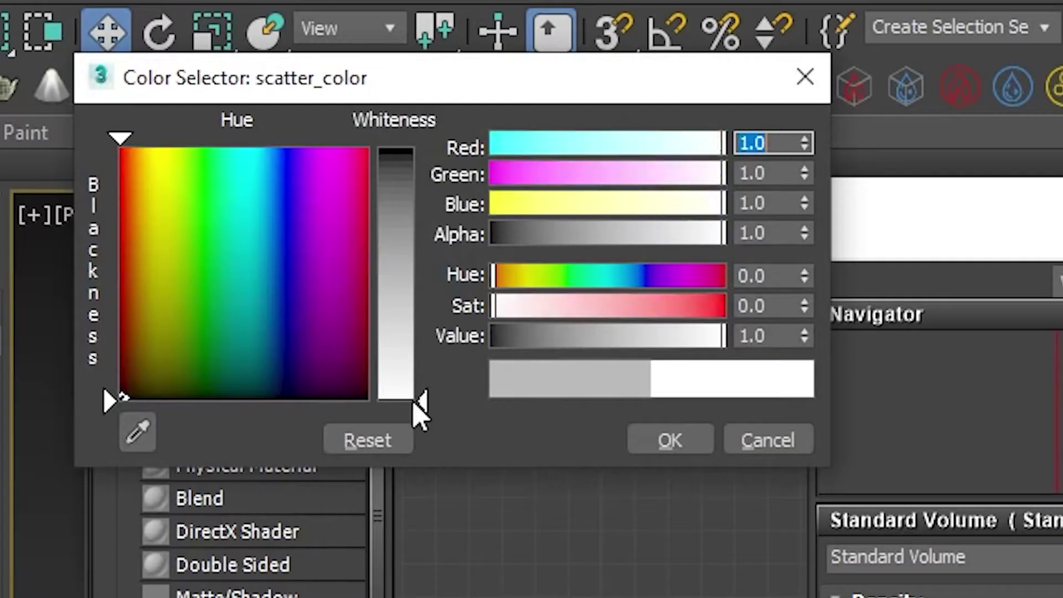
- Add a Physical Sky map with azimuth 60 and intensity 3
click(670, 440)
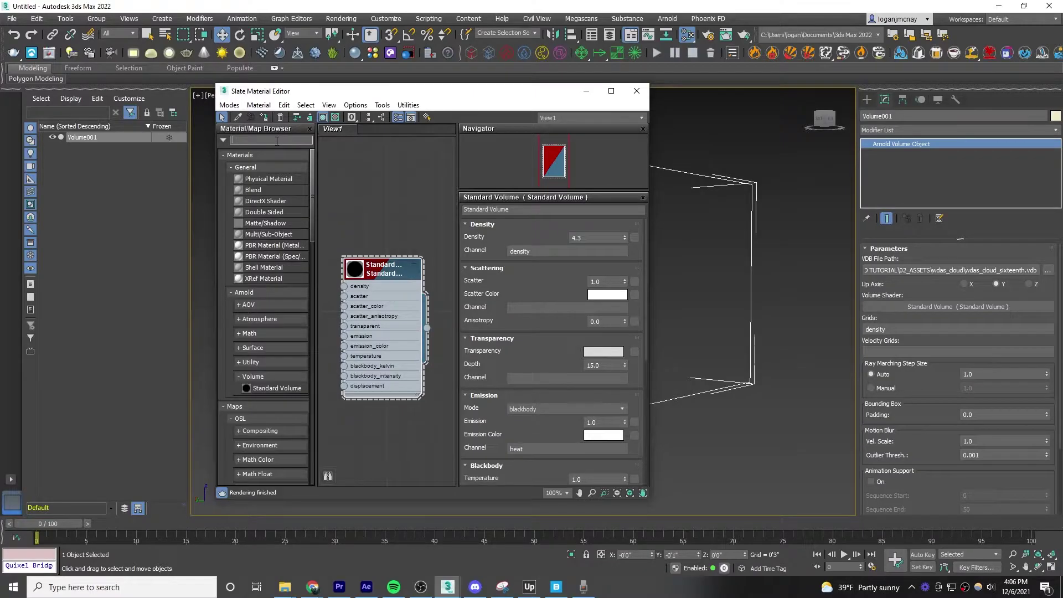
text(phys)
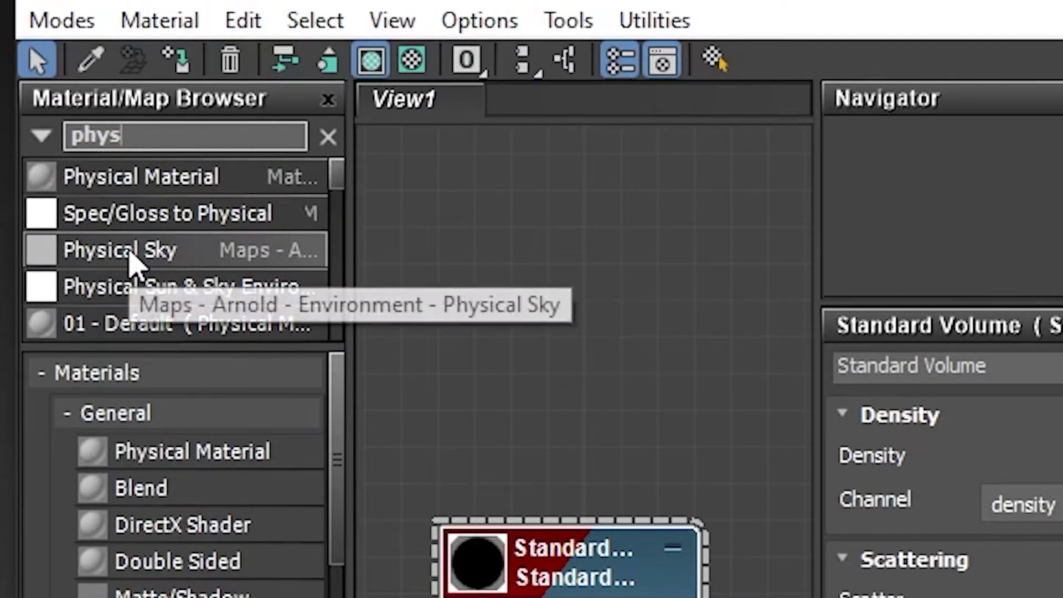
drag(134, 265, 506, 221)
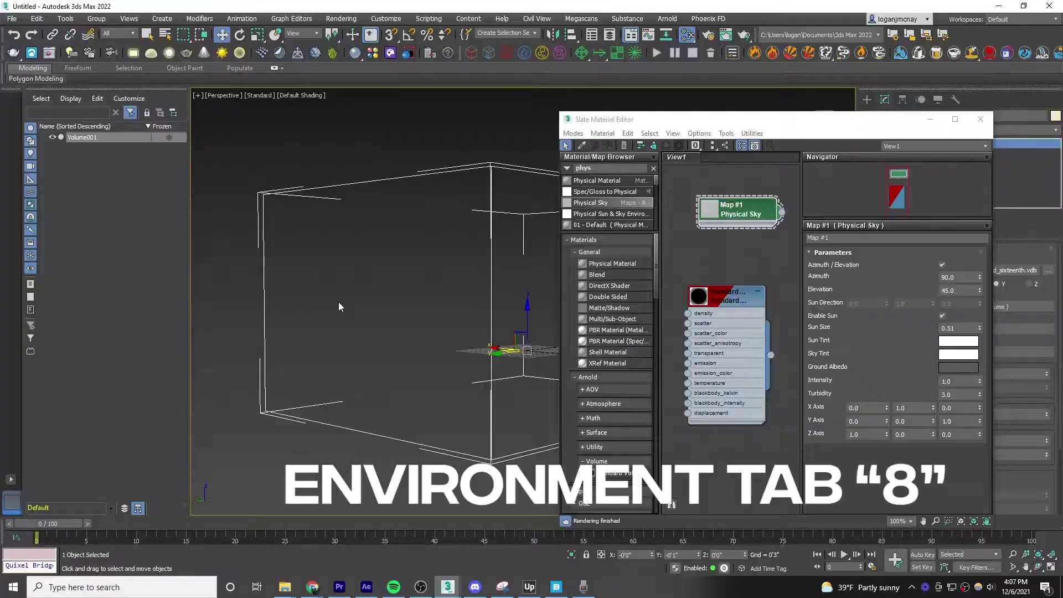
key(8)
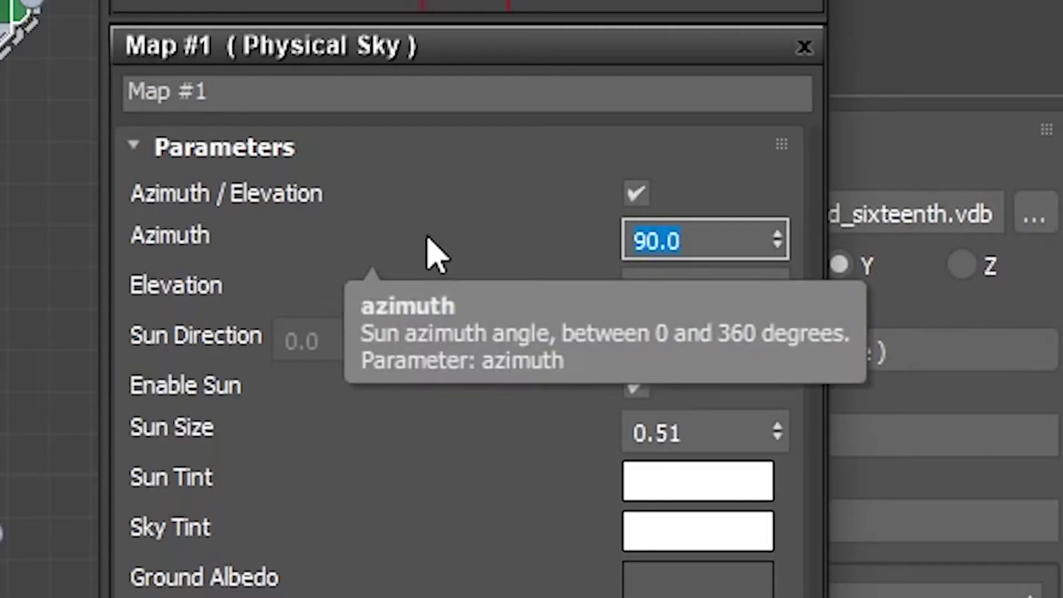
key(Tab)
key(Tab)
key(Tab)
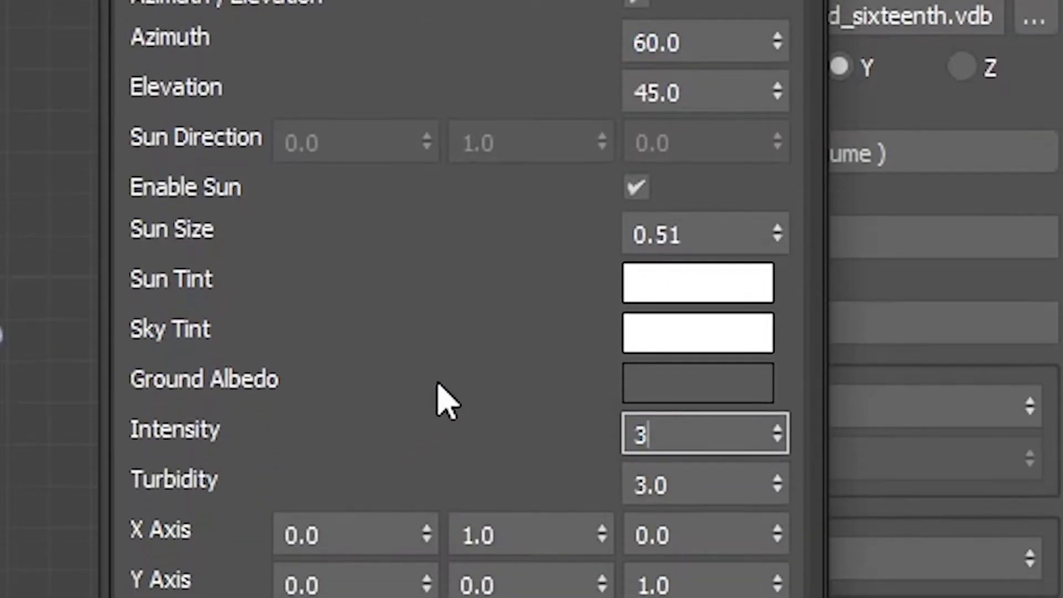
key(Return)
- Wire the Physical Sky into the Environment Map slot as an instance
drag(781, 212, 808, 194)
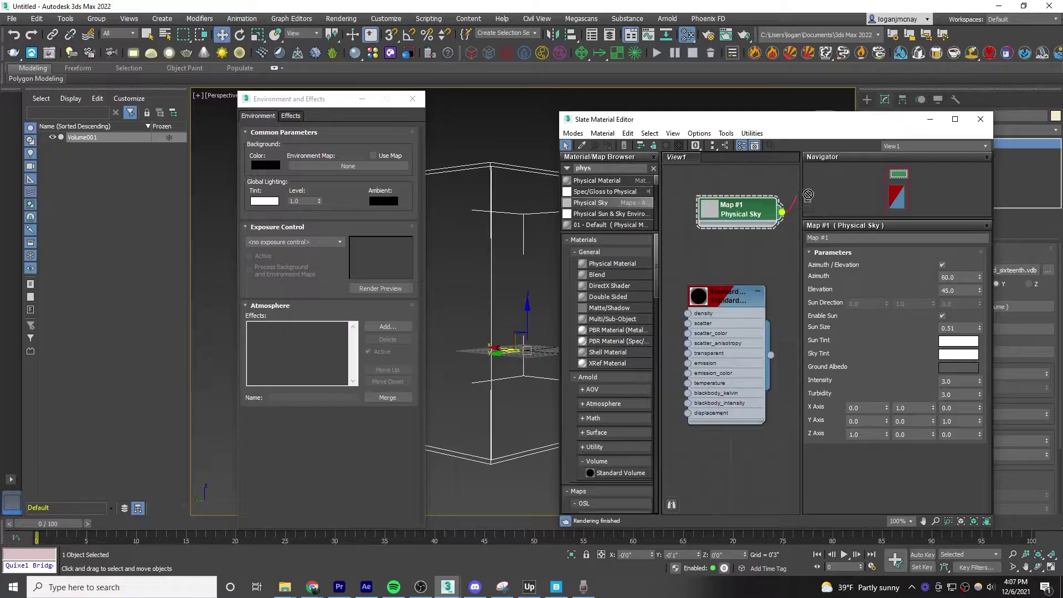
drag(382, 168, 383, 169)
click(306, 347)
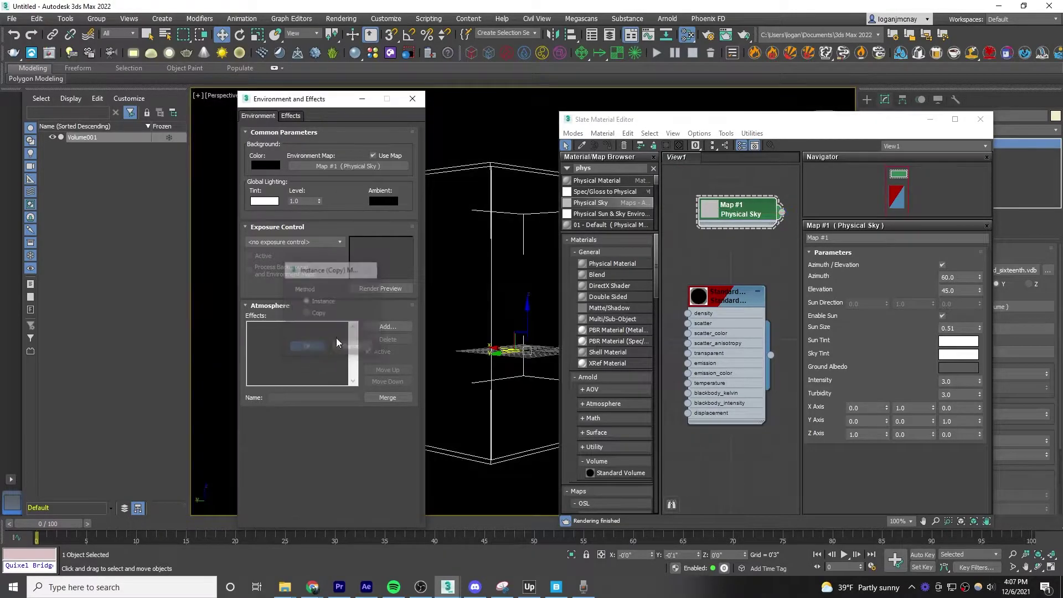
- Run ActiveShade and a production render of the cloud lit by the Physical Sky
click(412, 99)
click(726, 34)
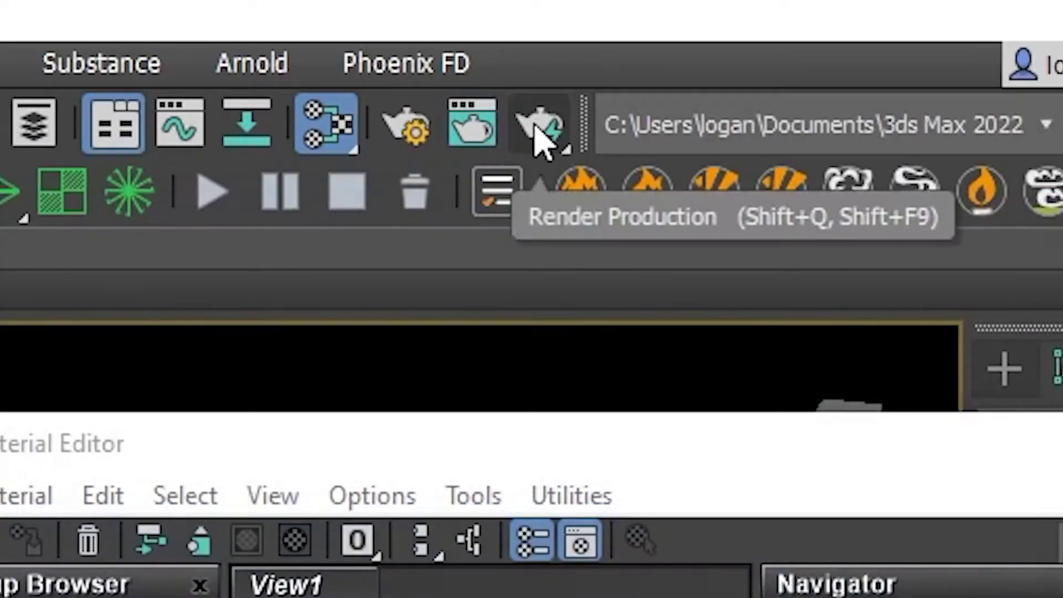
drag(744, 35, 745, 63)
drag(542, 233, 541, 325)
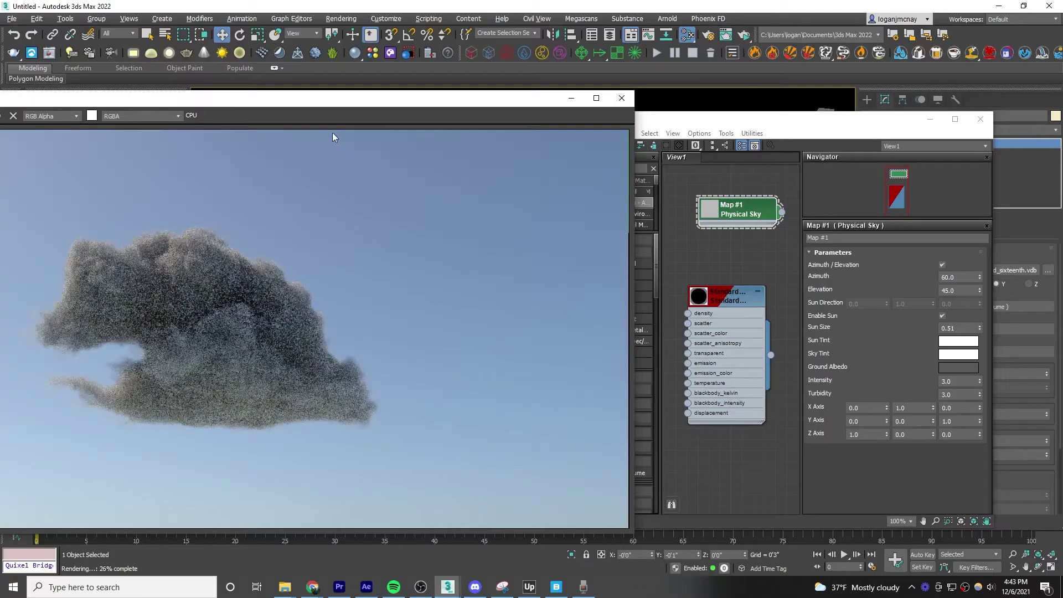
drag(347, 101, 792, 89)
middle_drag(348, 256, 258, 280)
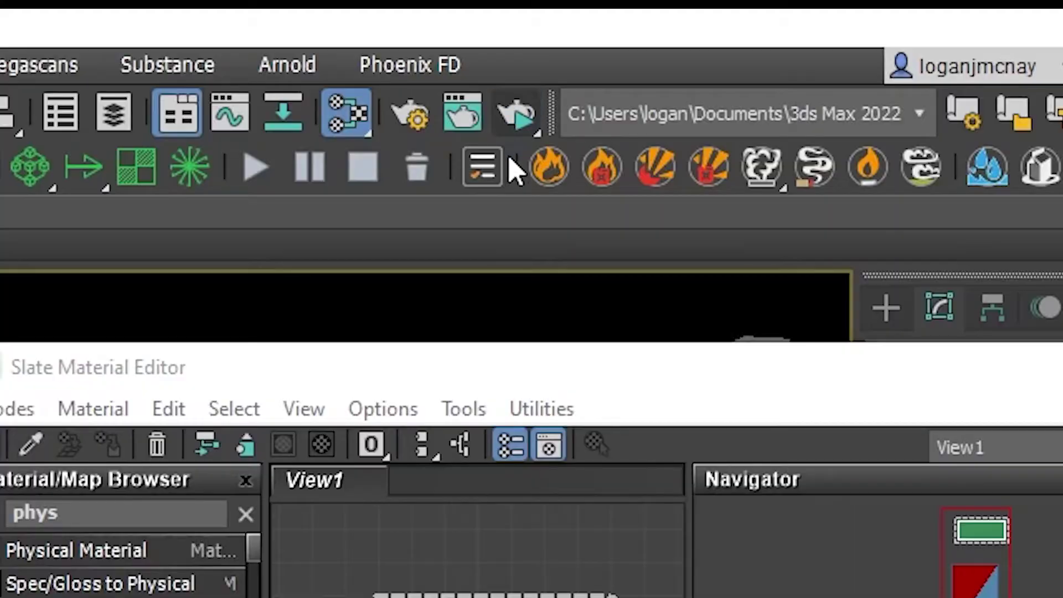
drag(743, 35, 744, 52)
drag(519, 161, 519, 161)
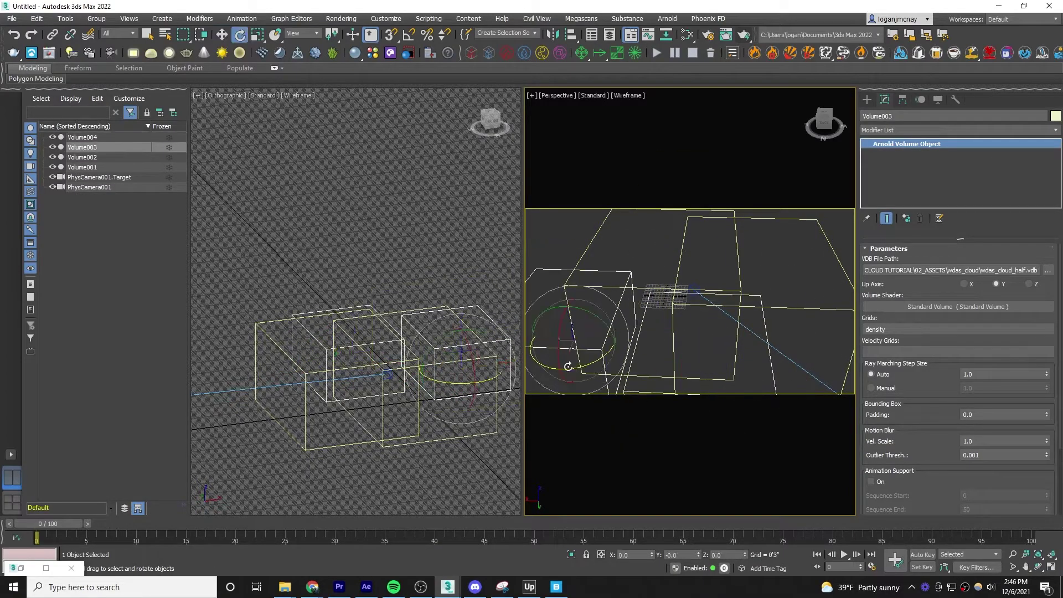
- Render the scene containing the cloud volumes
click(744, 35)
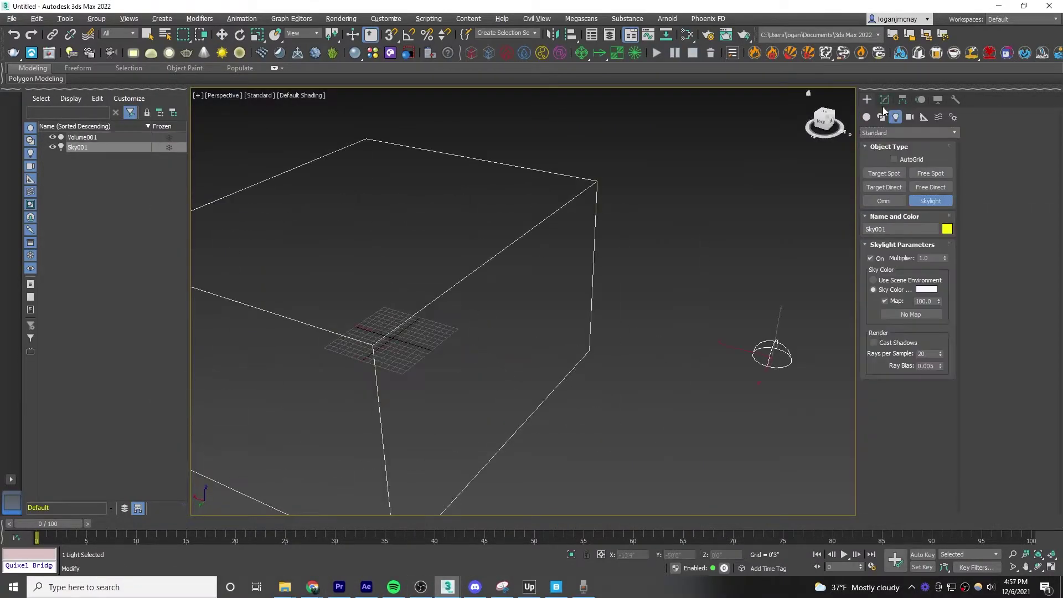
- Give the Skylight the 118-free-hdri-skies-com.hdr HDRI map and render the cloud against it
click(884, 100)
click(911, 319)
scroll(472, 263, down, 10)
scroll(472, 311, up, 10)
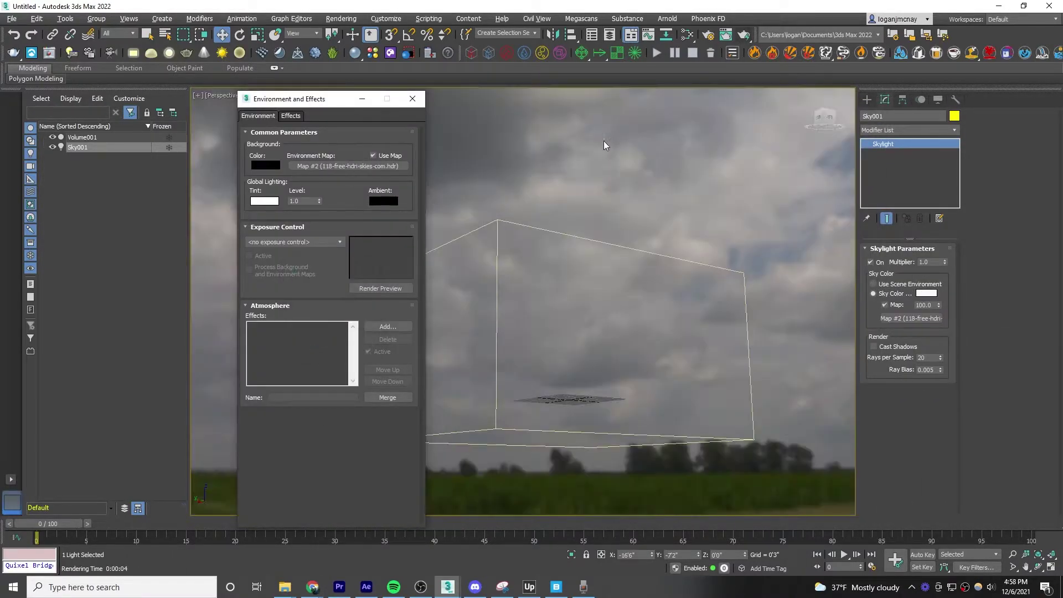
click(742, 35)
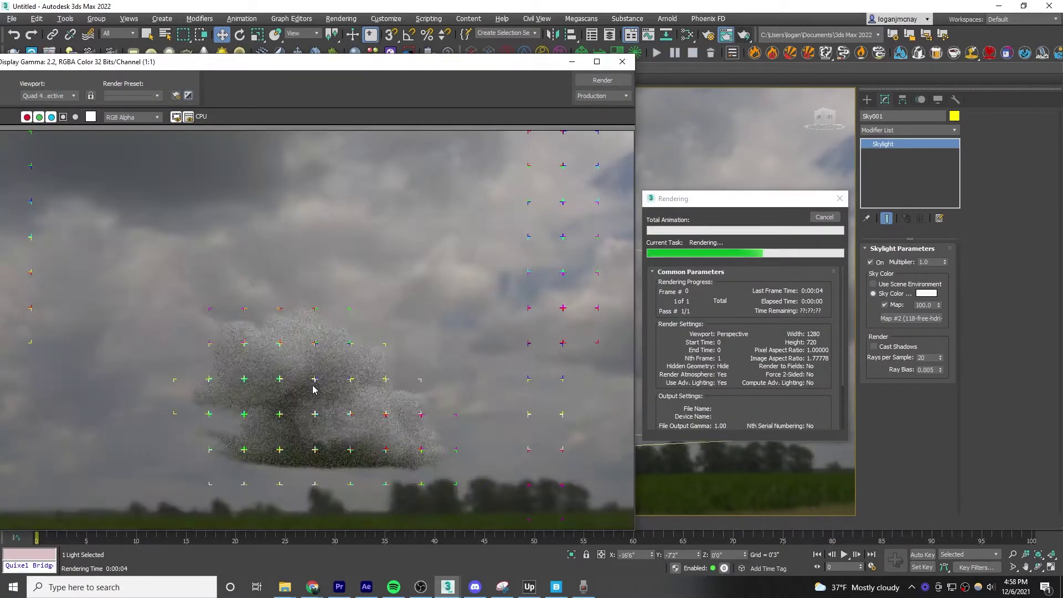